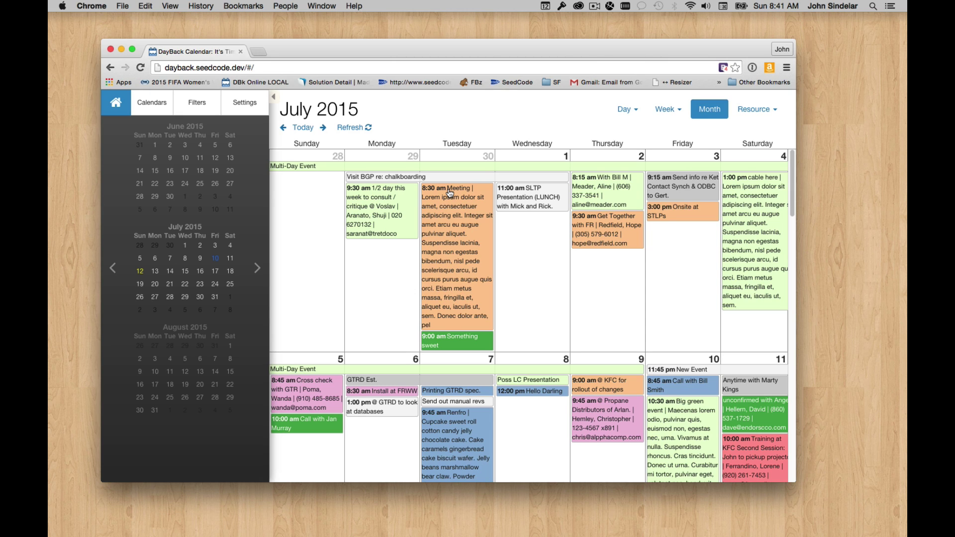
Step: Go to Administrator Settings and scroll the settings sidebar down toward Colors, Fonts, & CSS
left_click(245, 102)
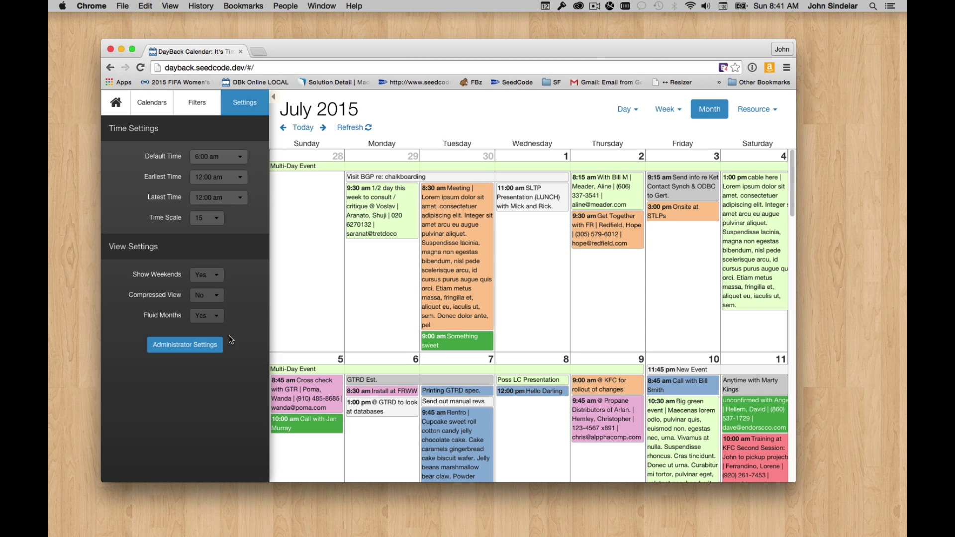
left_click(201, 348)
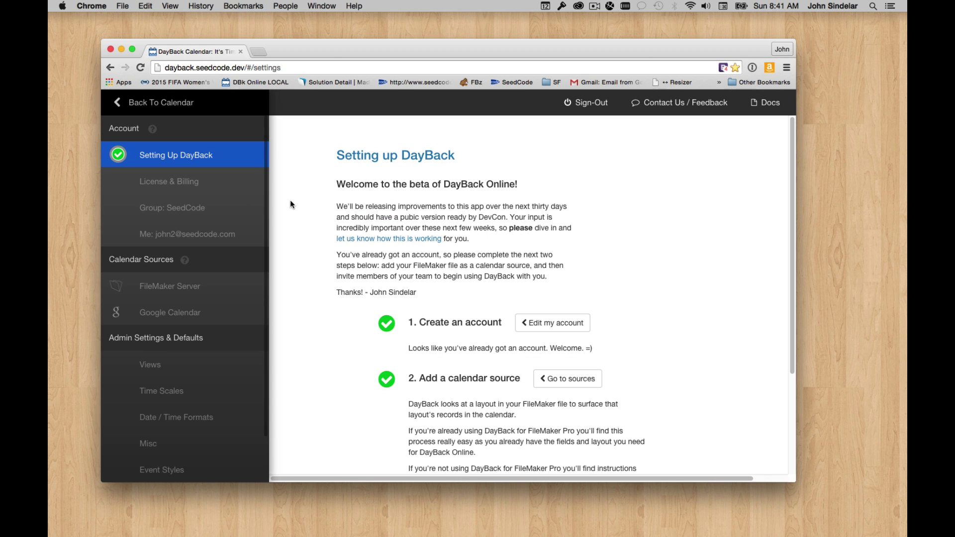
scroll(291, 192, "down", 2)
scroll(219, 189, "down", 2)
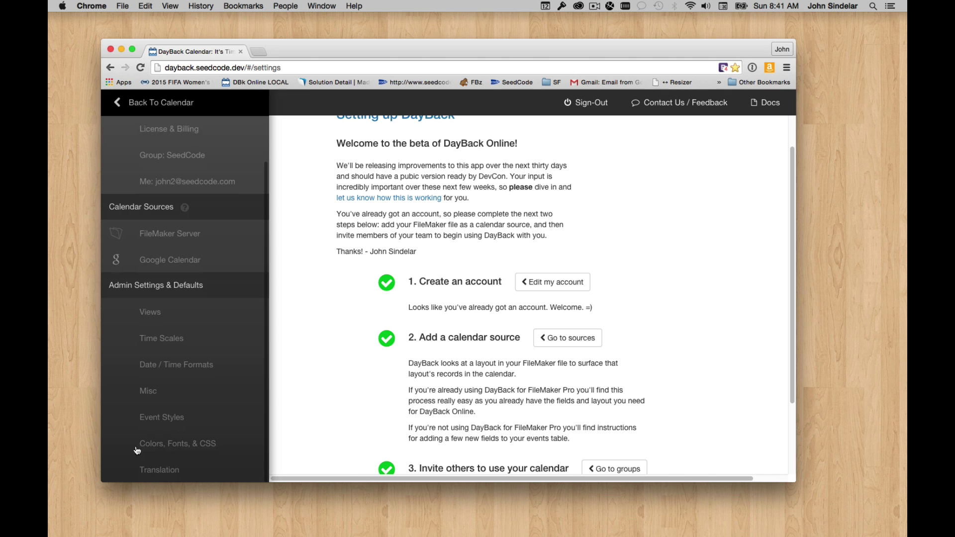
Step: Show the Colors, Fonts, & CSS page with its empty Custom CSS field
left_click(199, 447)
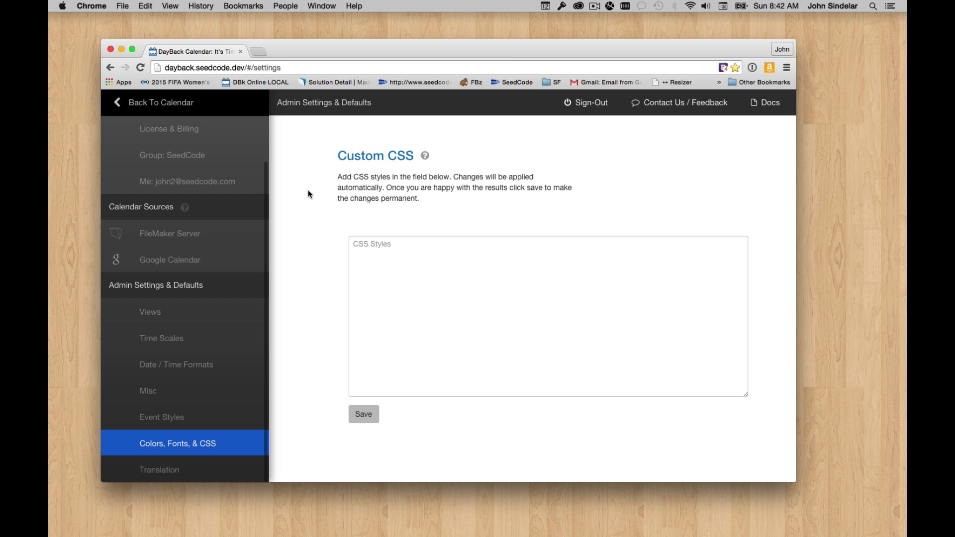
Step: Inspect the settings page in Chrome DevTools and select the overview element
right_click(241, 151)
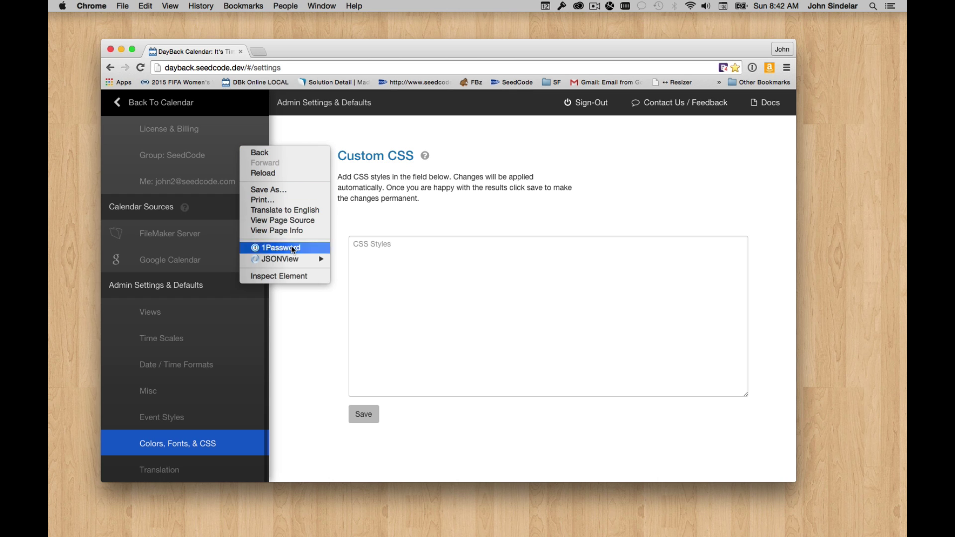
left_click(290, 278)
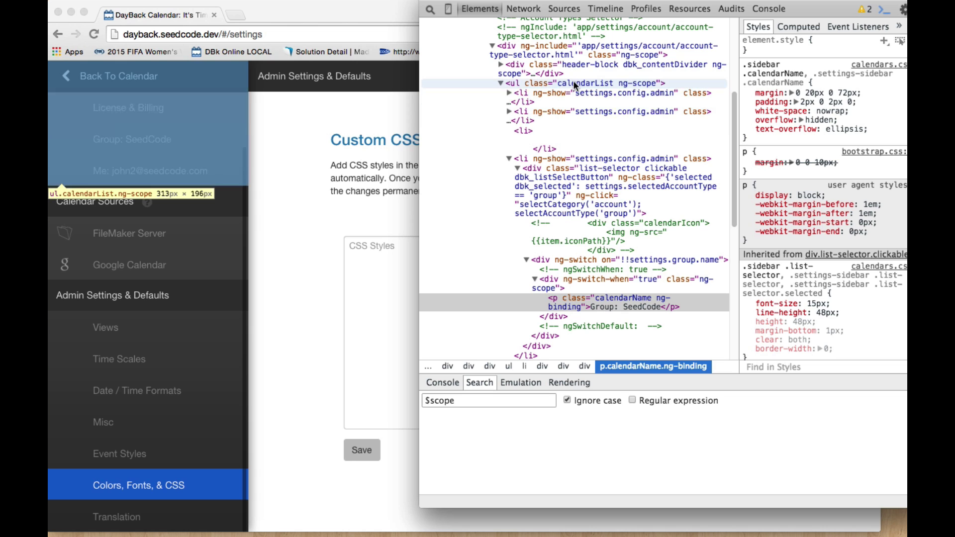
scroll(566, 51, "up", 1)
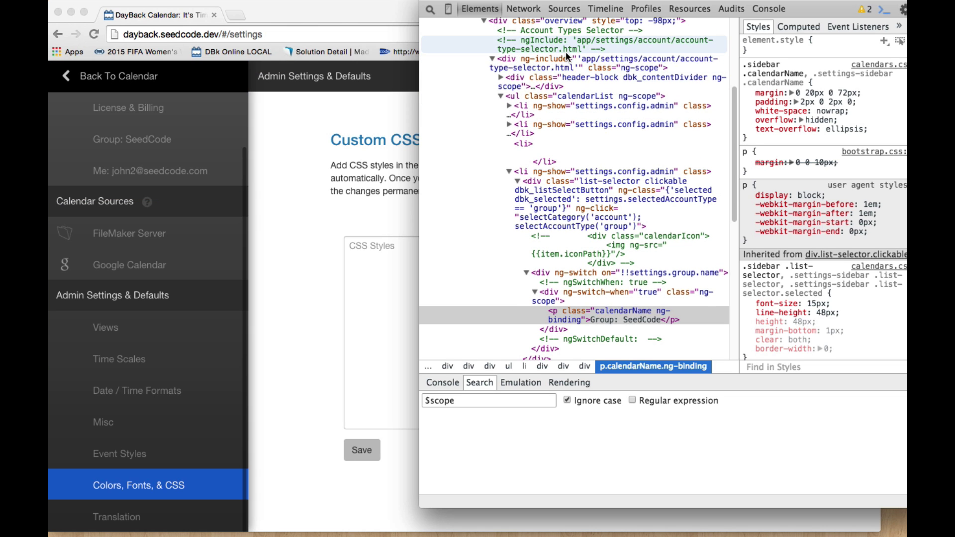
left_click(561, 28)
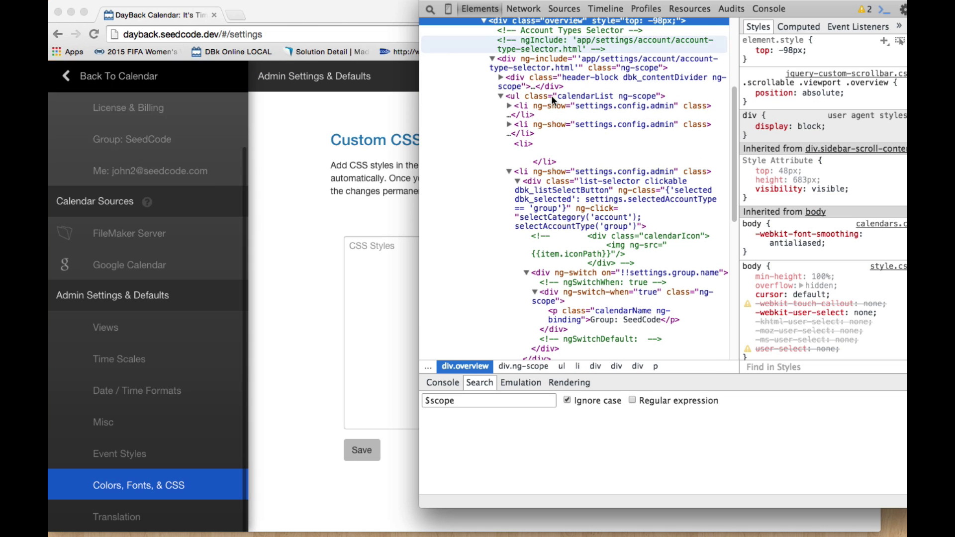
Step: Walk up the DOM tree to select div.sidebar.dbk_sidebar and reveal its gradient style rules
scroll(607, 191, "up", 3)
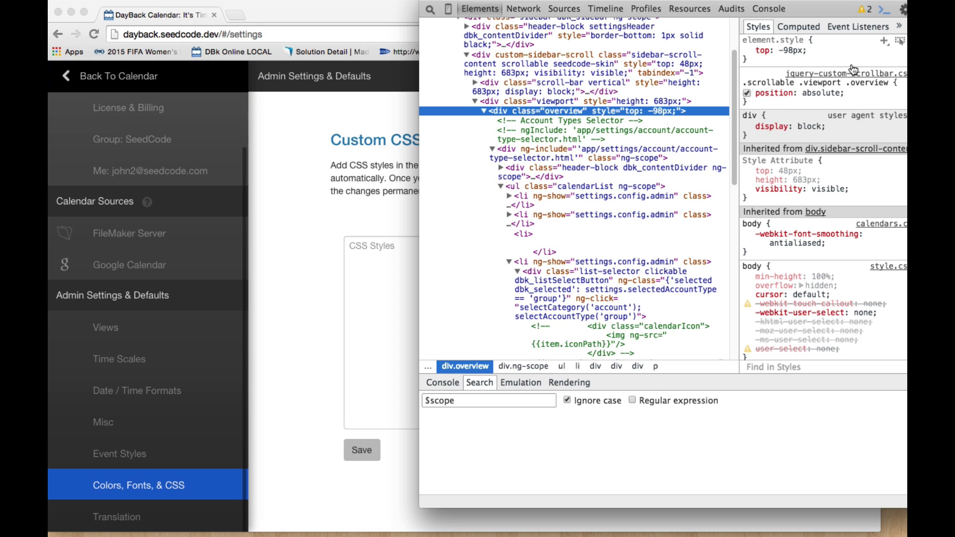
scroll(861, 291, "down", 10)
scroll(861, 291, "up", 10)
left_click(537, 101)
left_click(536, 90)
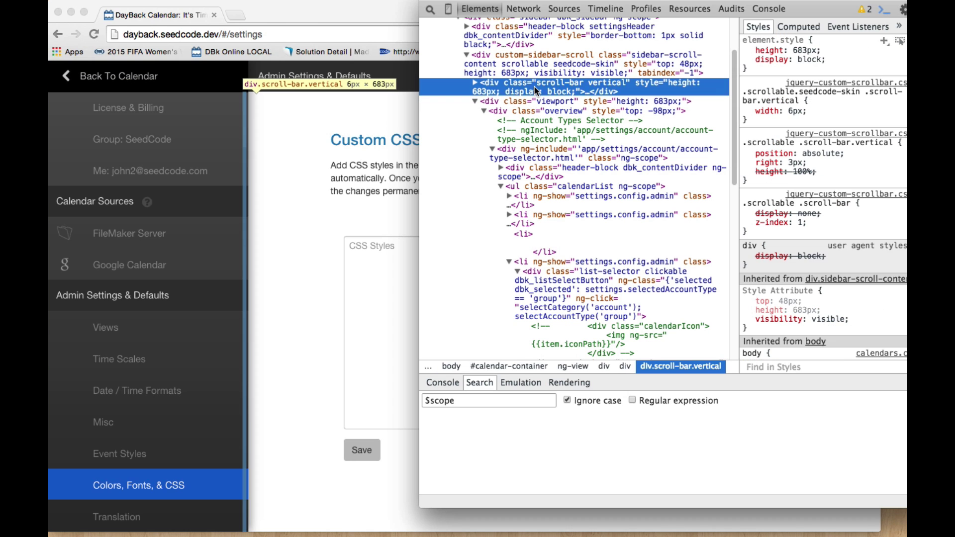
left_click(529, 71)
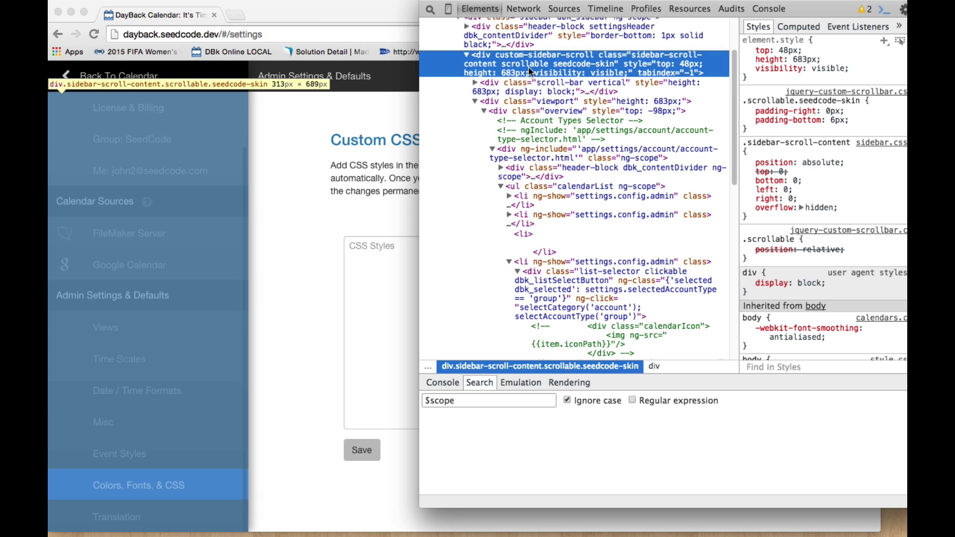
left_click(529, 36)
scroll(628, 169, "up", 3)
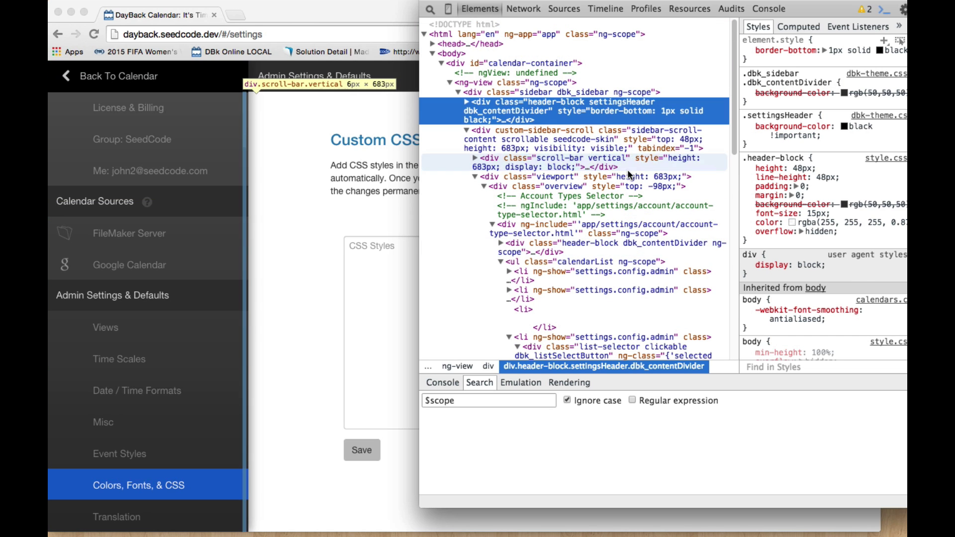
left_click(567, 91)
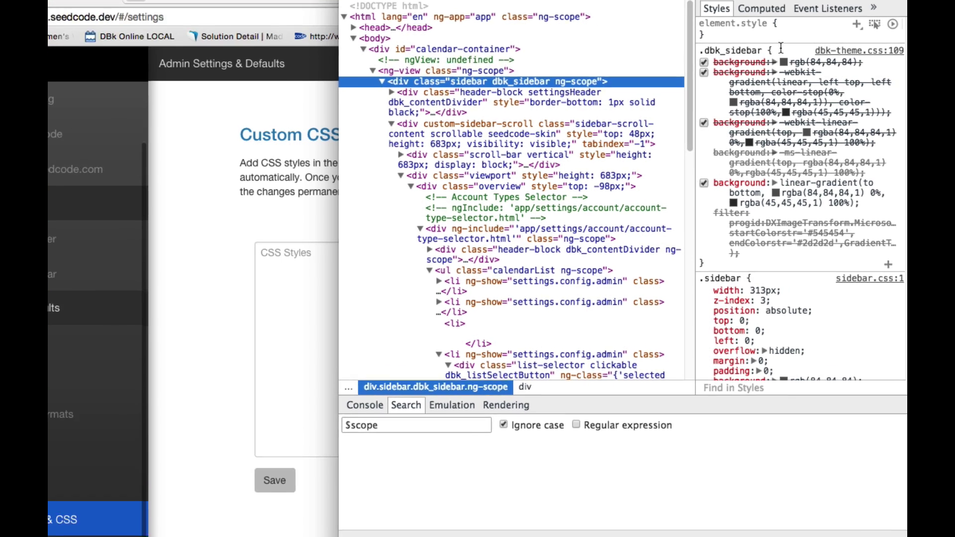
left_click(781, 47)
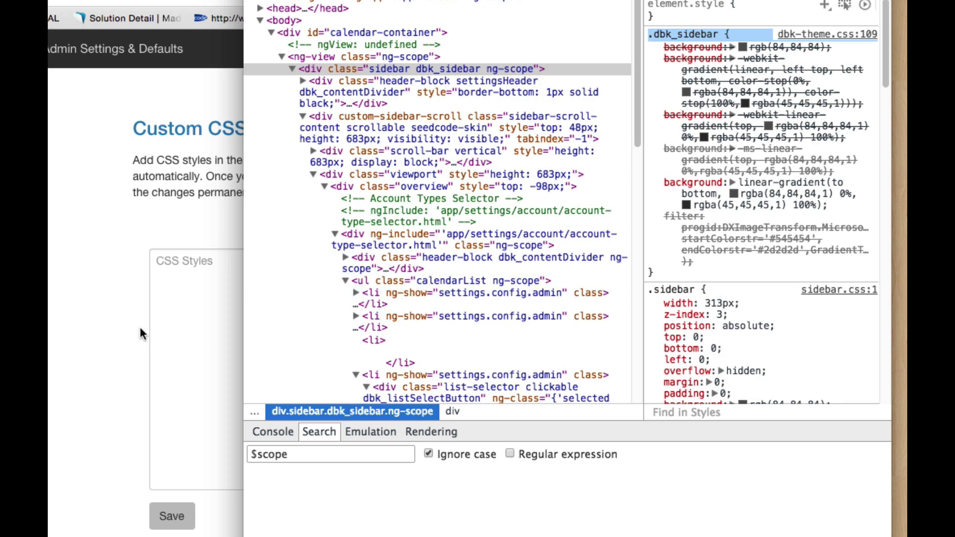
left_click(172, 292)
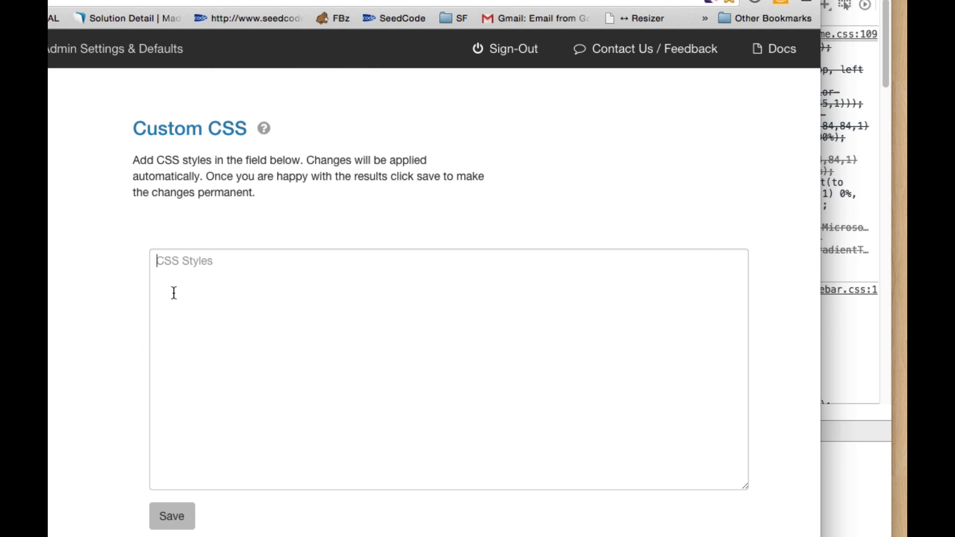
type(".dbk_sidebar {")
key("Return")
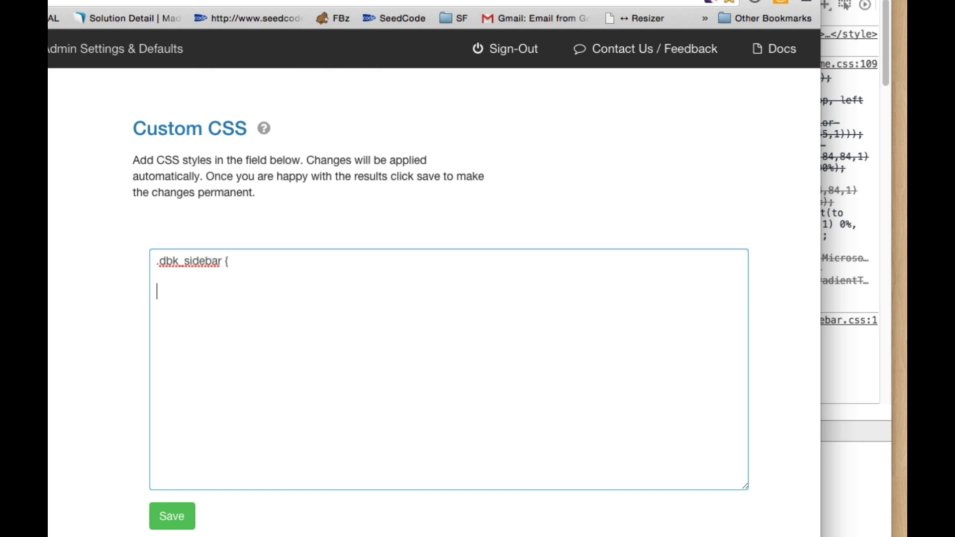
type("}")
key("Up")
type("zfbsf")
left_click_drag(179, 330, 122, 237)
key("BackSpace")
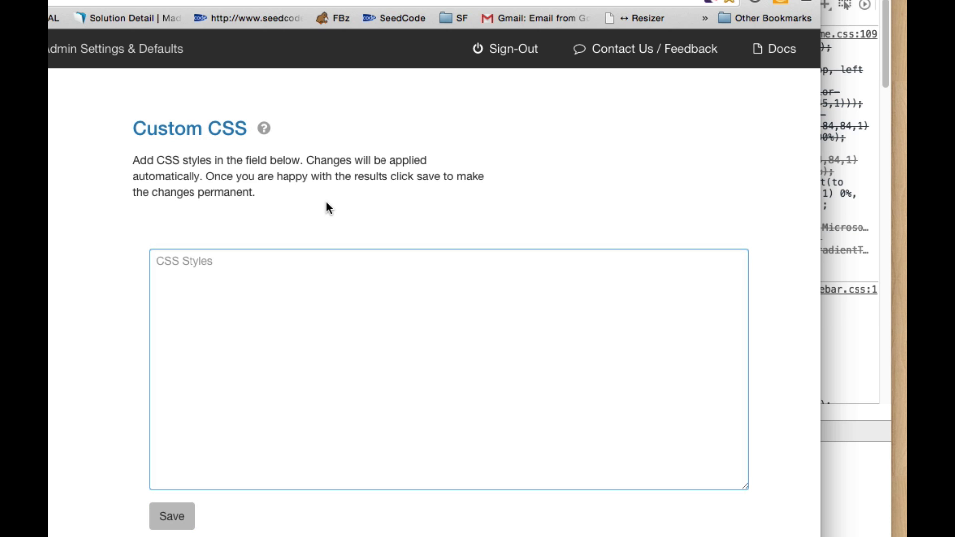
key("super+grave")
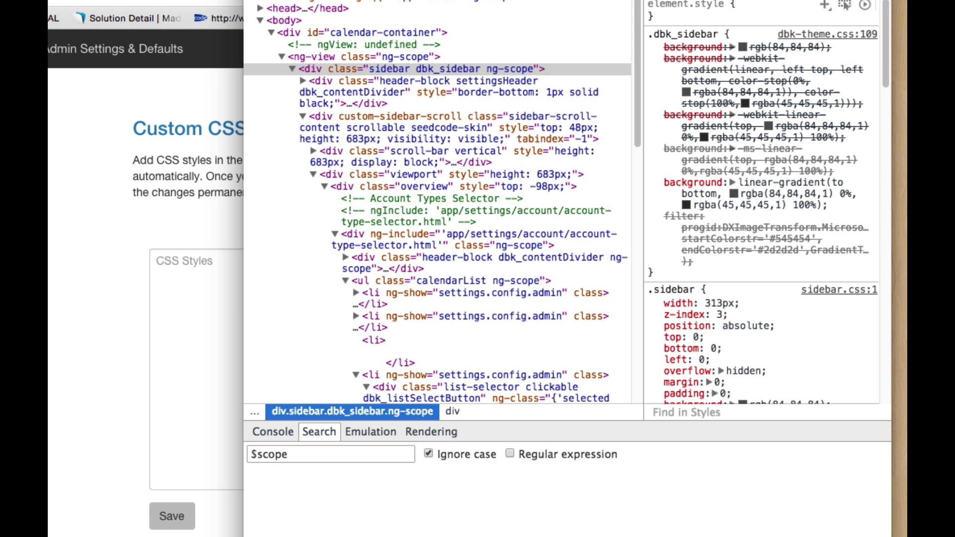
Step: Change the .dbk_sidebar gradient's top colour from rgba(84,84,84,1) to blue-grey rgba(76, 93, 118, 1)
mouse_move(716, 54)
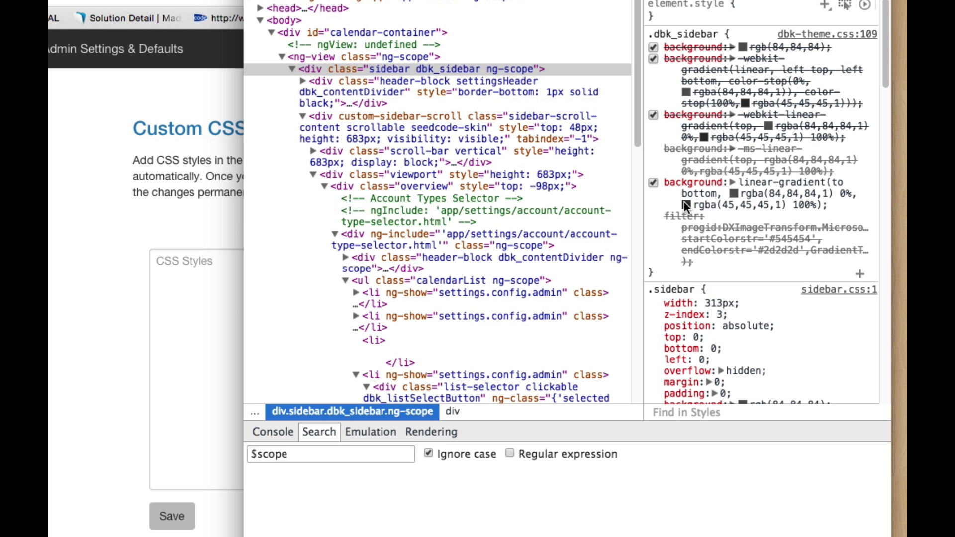
left_click(733, 193)
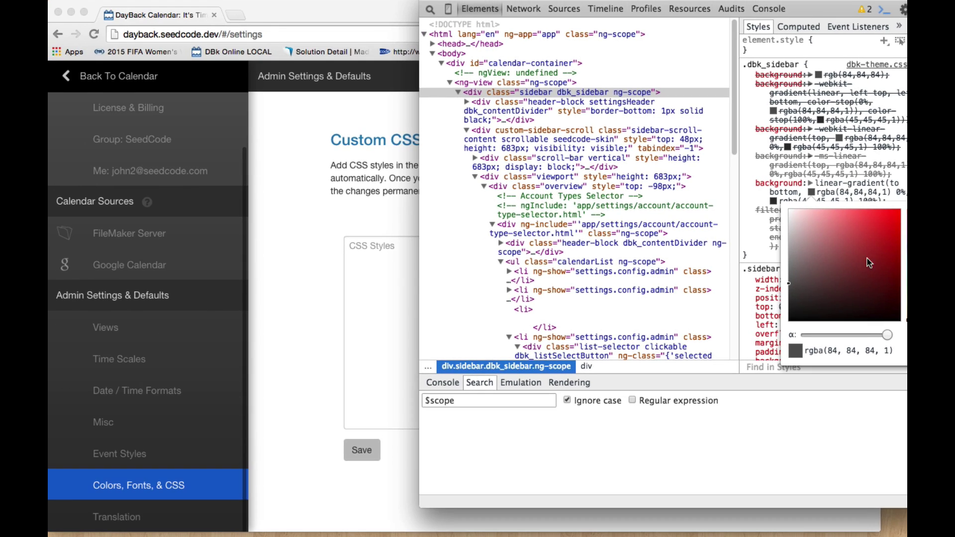
left_click(895, 259)
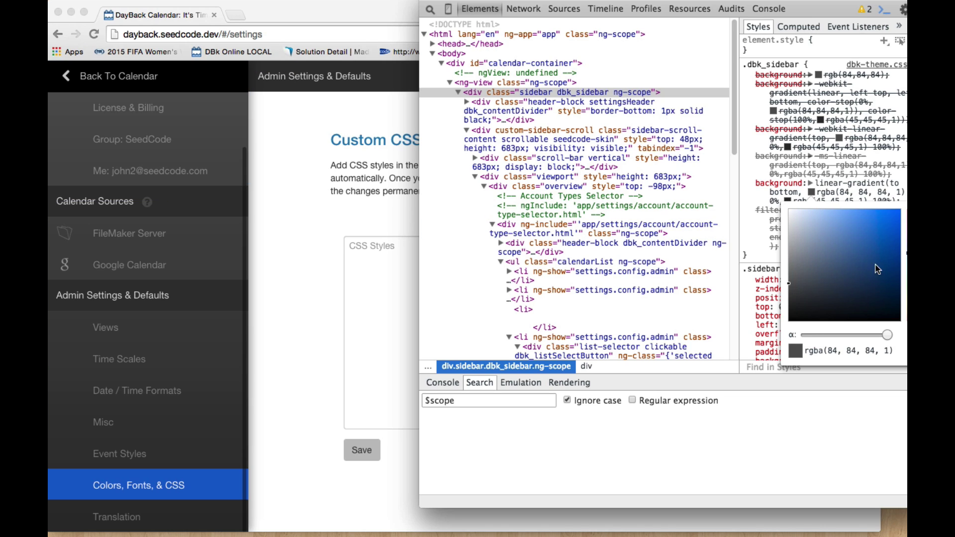
left_click(827, 270)
mouse_move(820, 281)
left_mouse_down()
mouse_move(836, 266)
mouse_move(819, 270)
left_mouse_up()
left_click(828, 269)
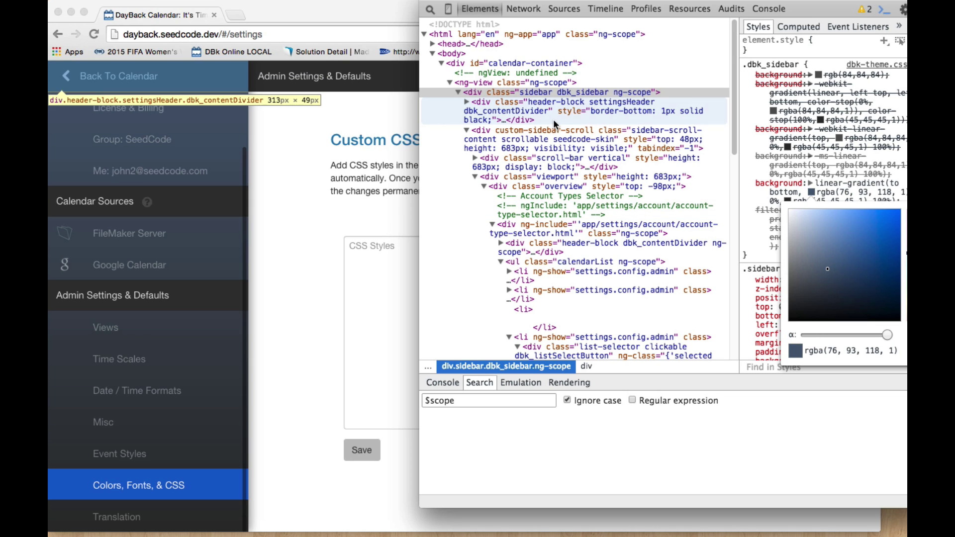
left_click(751, 232)
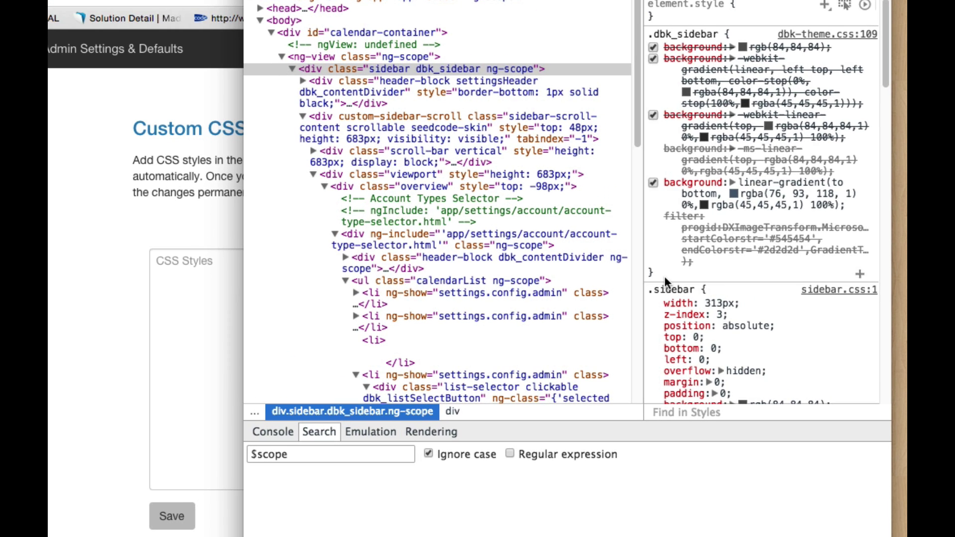
Step: Copy the whole blue .dbk_sidebar rule, then undo the colour back to rgba(84,84,84,1)
left_click_drag(664, 281, 650, 31)
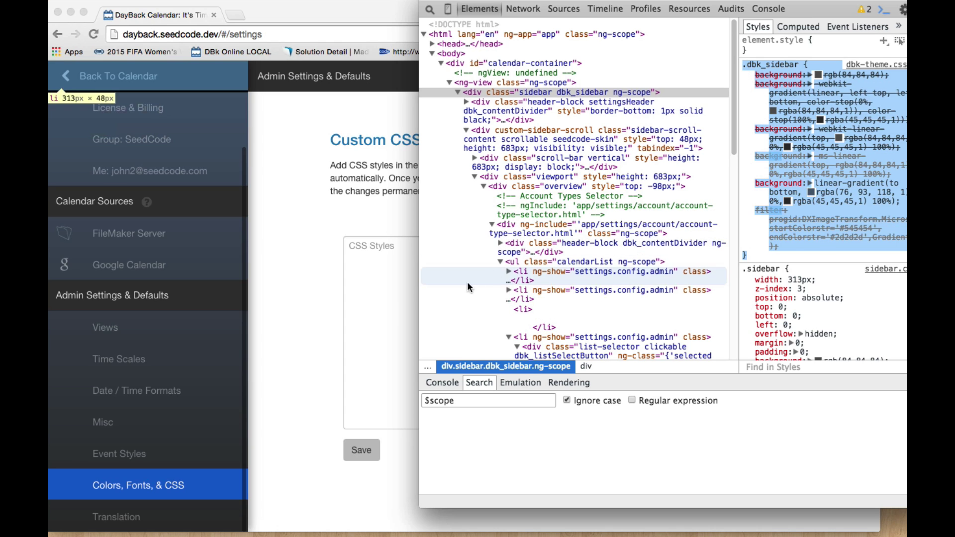
left_click(786, 255)
key("ctrl+z")
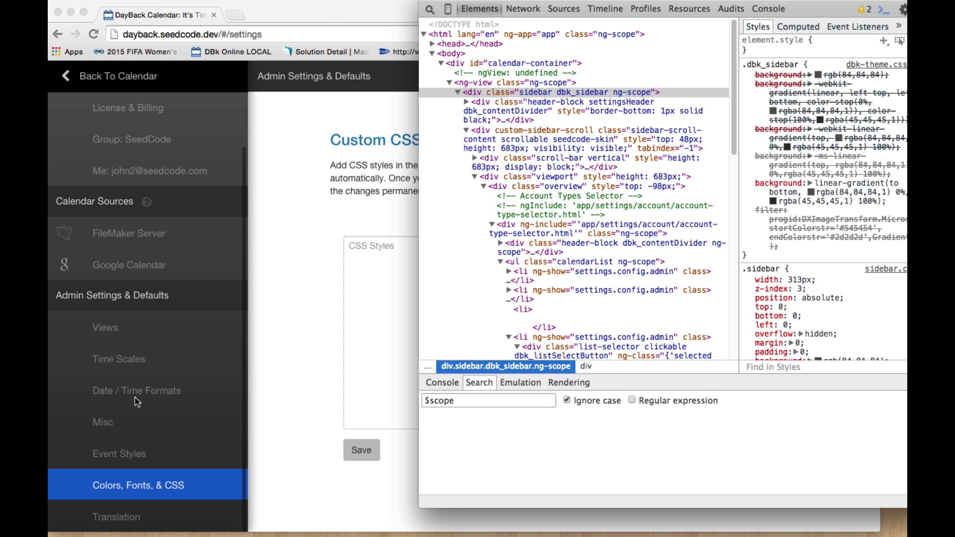
Step: Paste the copied blue .dbk_sidebar rule into DayBack's empty CSS Styles field
left_click(391, 279)
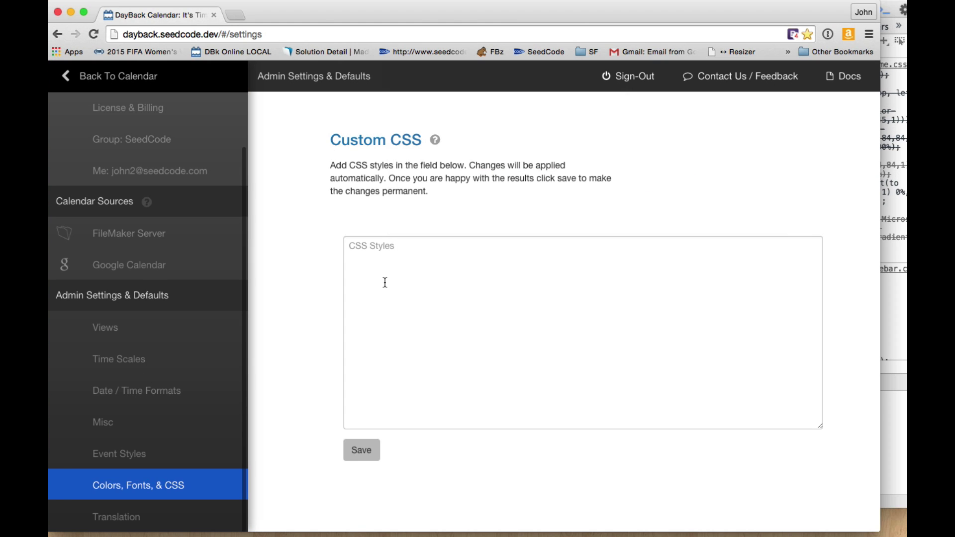
left_click(385, 283)
type(".dbk_sidebar {   background: rgb(84,84,84);   background: -webkit-gradient(linear, left top, left bottom, color-stop(0%,rgba(84,84,84,1)), color-stop(100%,rgba(45,45,45,1)));   background: -webkit-linear-gradient(top, rgba(84,84,84,1) 0%,rgba(45,45,45,1) 100%);   background: -ms-linear-gradient(top, rgba(84,84,84,1) 0%,rgba(45,45,45,1) 100%);   background: linear-gradient(to bottom, rgba(76, 93, 118, 1) 0%,rgba(45,45,45,1) 100%);   filter: progid:DXImageTransform.Microsoft.gradient( startColorstr='#545454', endColorstr='#2d2d2d',GradientType=0 ); }")
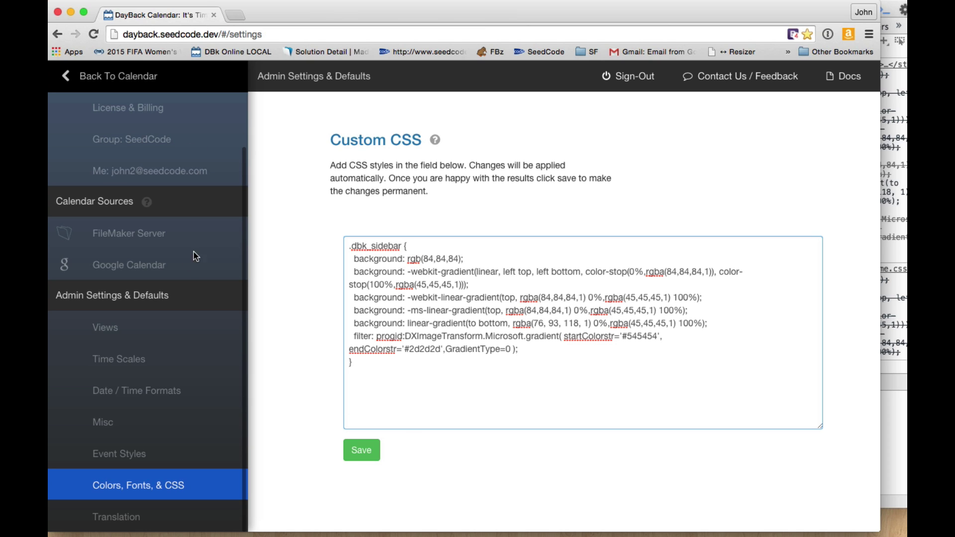
Step: Return to the calendar and cycle the sidebar tabs through filters, sources, mini calendars and settings
left_click(141, 80)
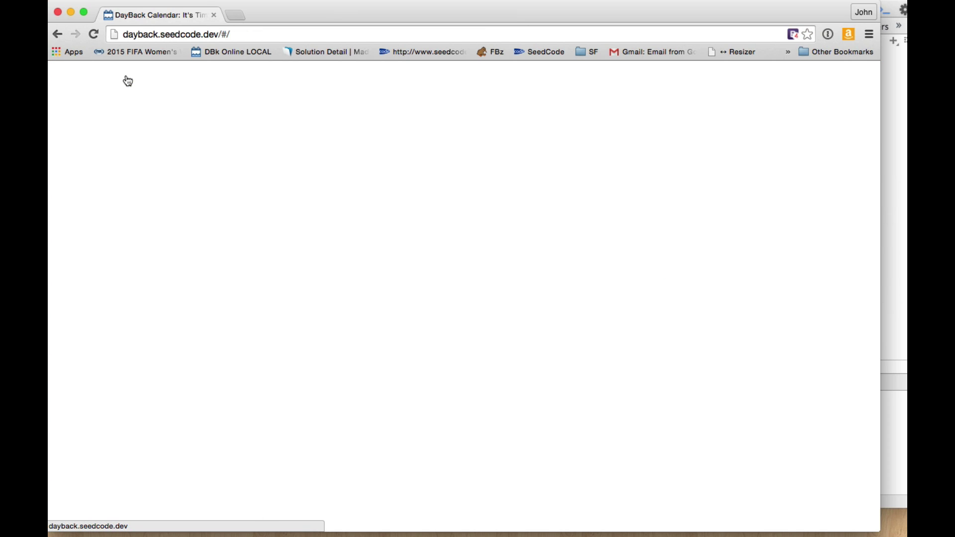
left_click(160, 77)
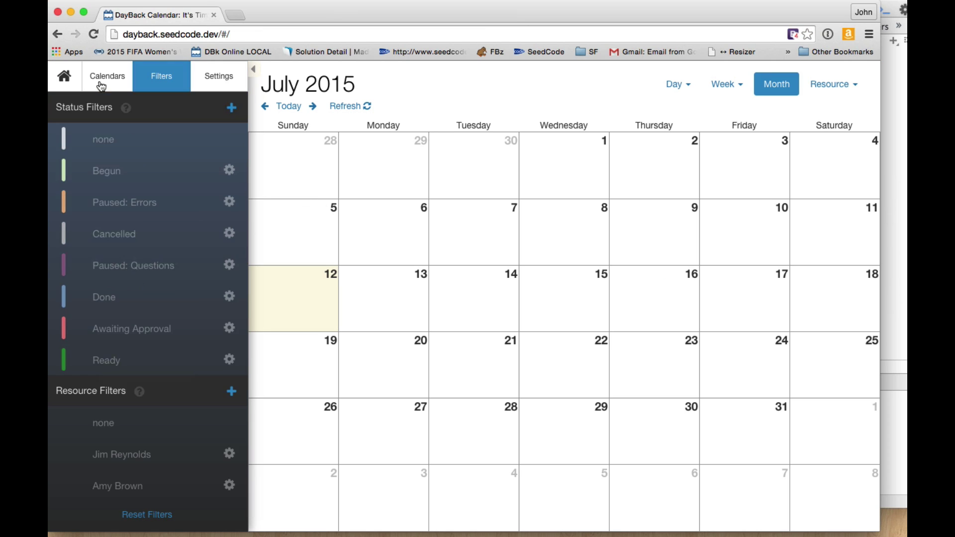
left_click(107, 77)
left_click(69, 79)
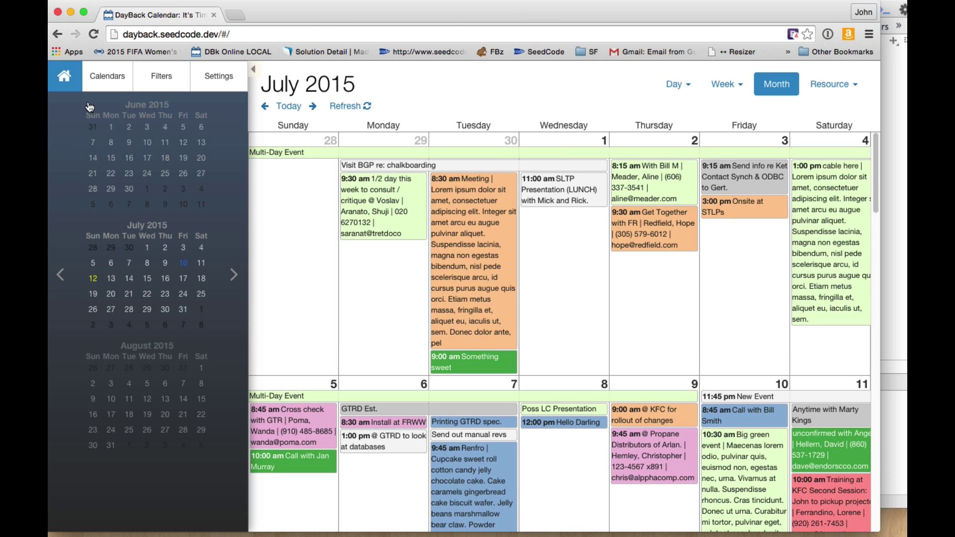
left_click(226, 89)
Step: Reopen Colors, Fonts, & CSS and save the custom sidebar CSS
left_click(165, 367)
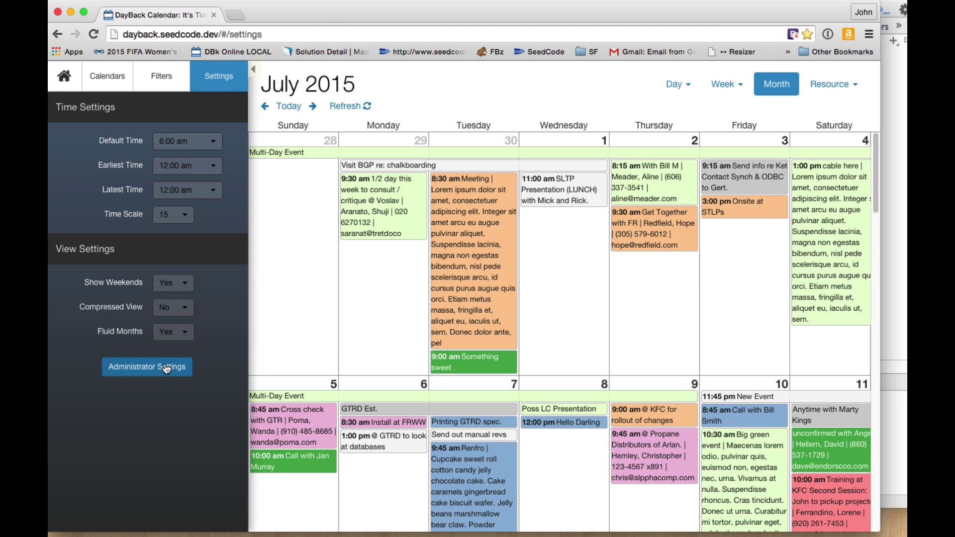
scroll(216, 311, "down", 3)
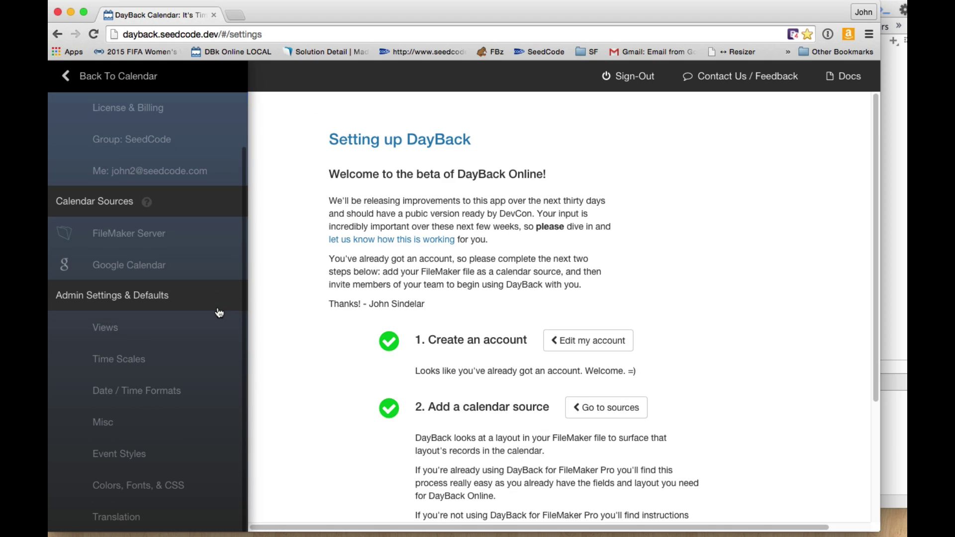
left_click(128, 484)
left_click(368, 453)
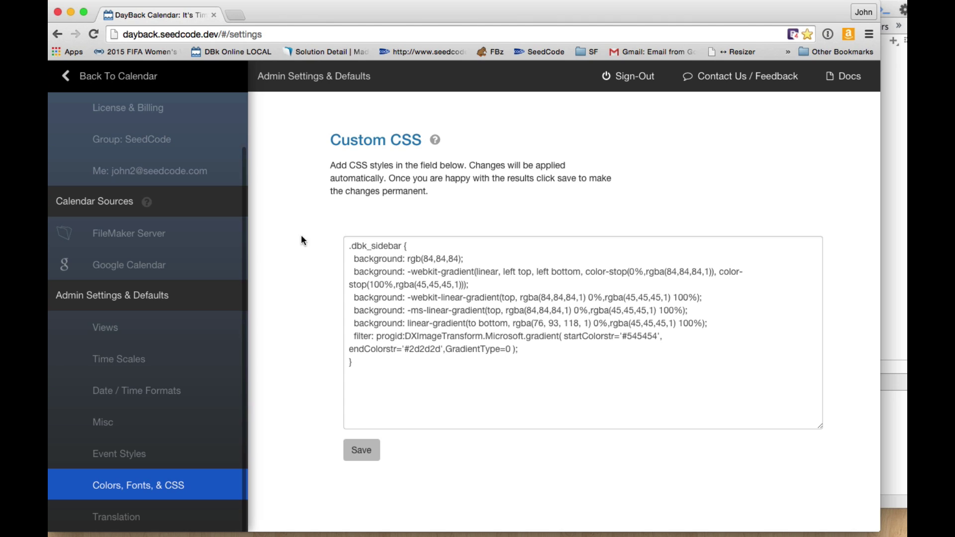
Step: Reload the page to apply the saved CSS and place the cursor after the sidebar rule
right_click(277, 168)
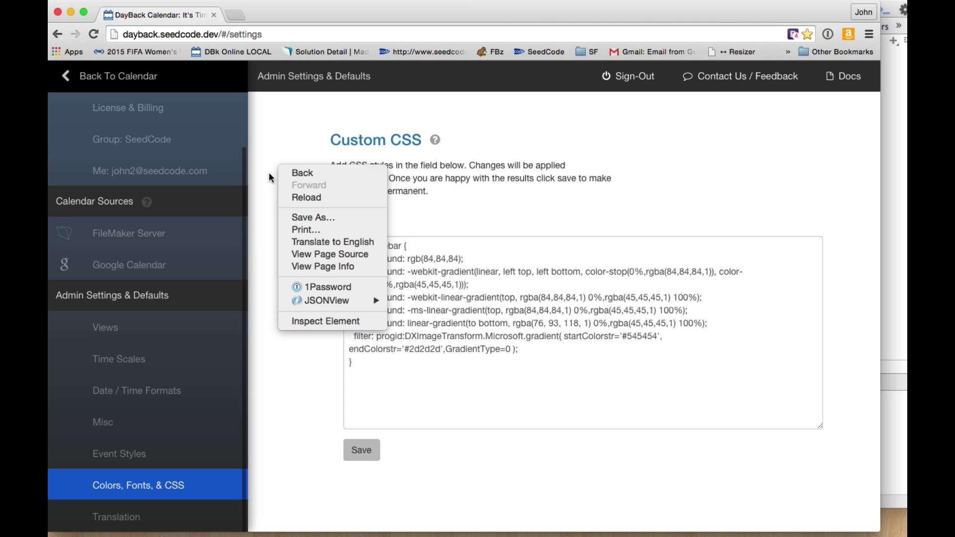
left_click(311, 204)
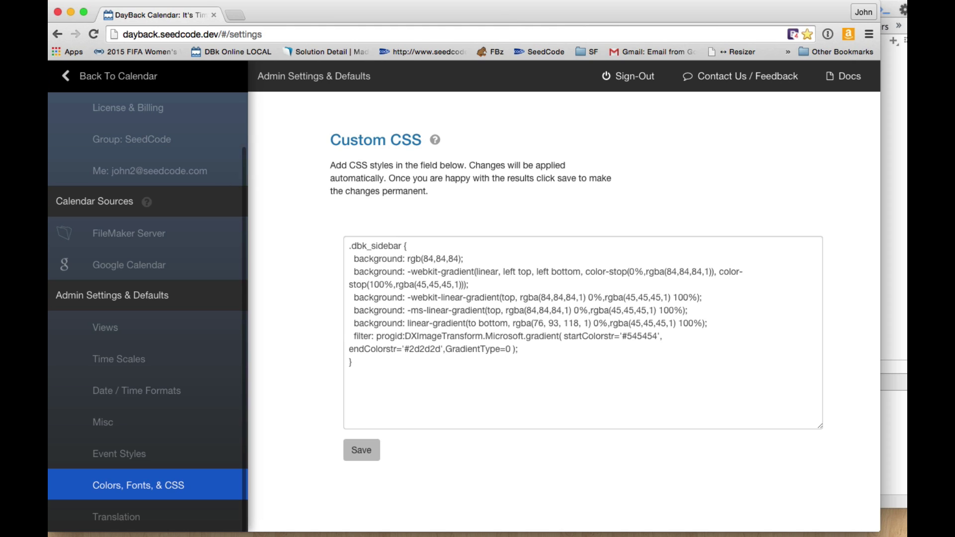
left_click(904, 145)
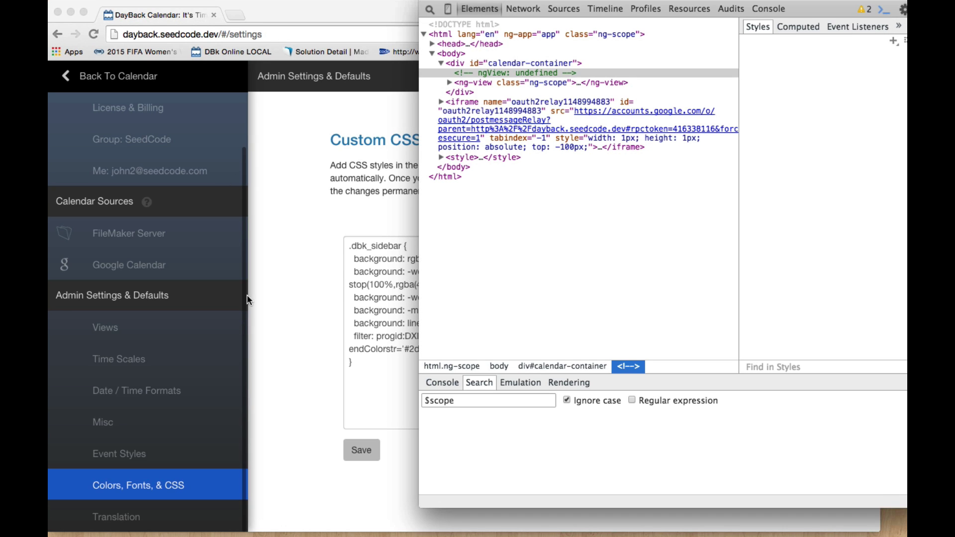
left_click(358, 287)
left_click(389, 377)
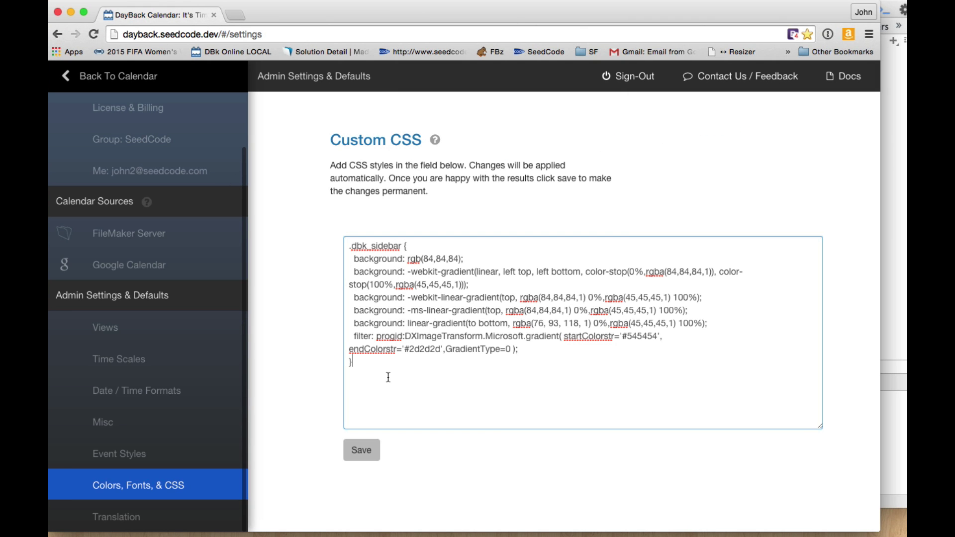
Step: Add a blank line after the sidebar rule and select the documentation's delete-button-hiding CSS snippet
key("Return")
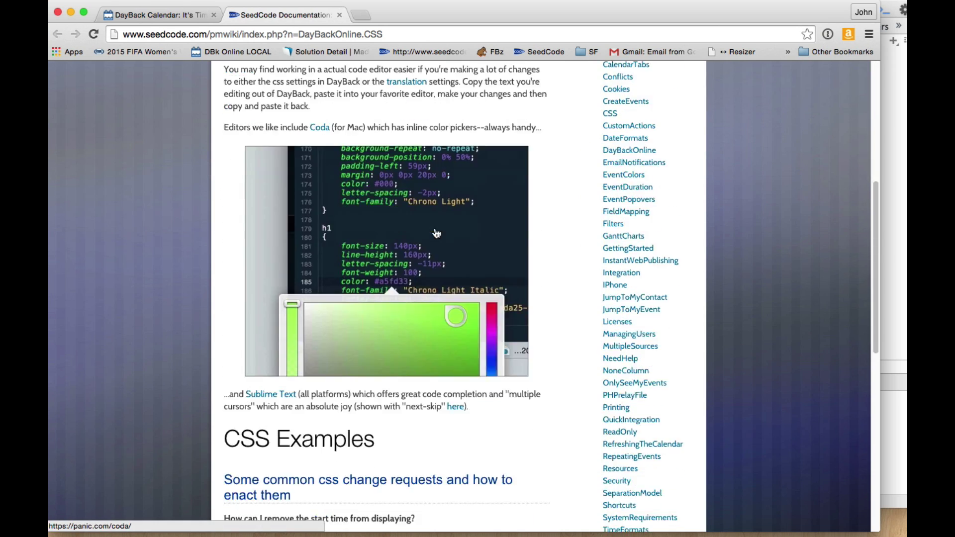
scroll(436, 233, "down", 5)
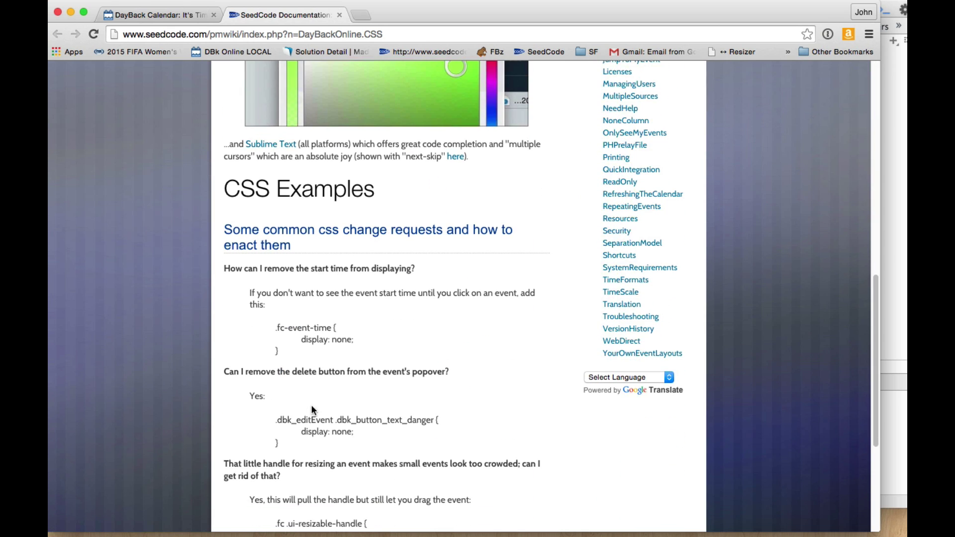
scroll(312, 410, "down", 4)
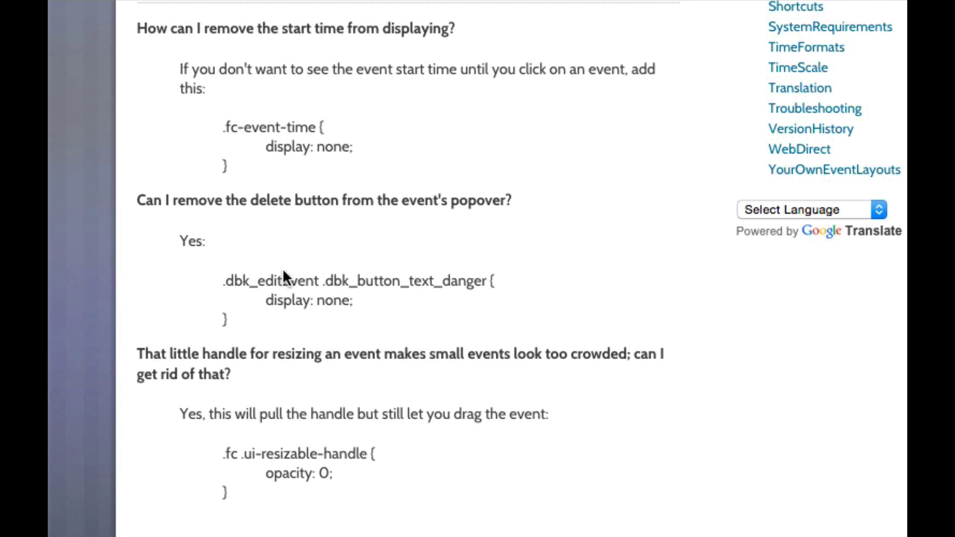
left_click_drag(230, 319, 214, 277)
key("super+c")
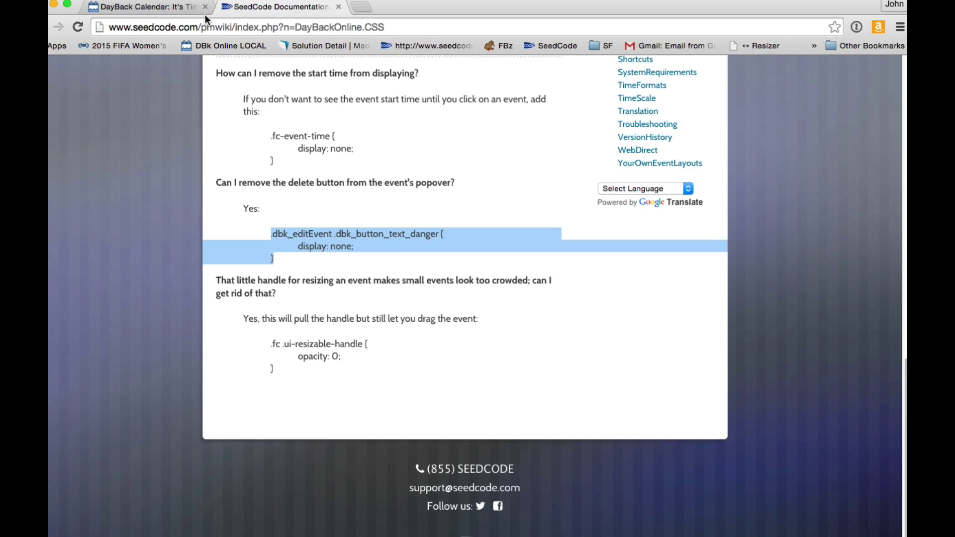
Step: Open the Jun 29 consult event to confirm its popover still shows a Delete button
left_click(180, 13)
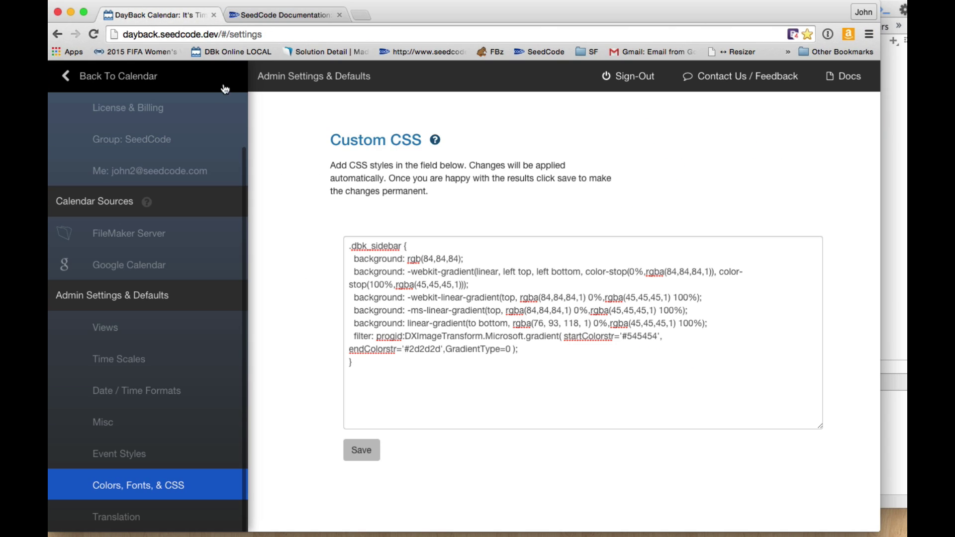
left_click(160, 75)
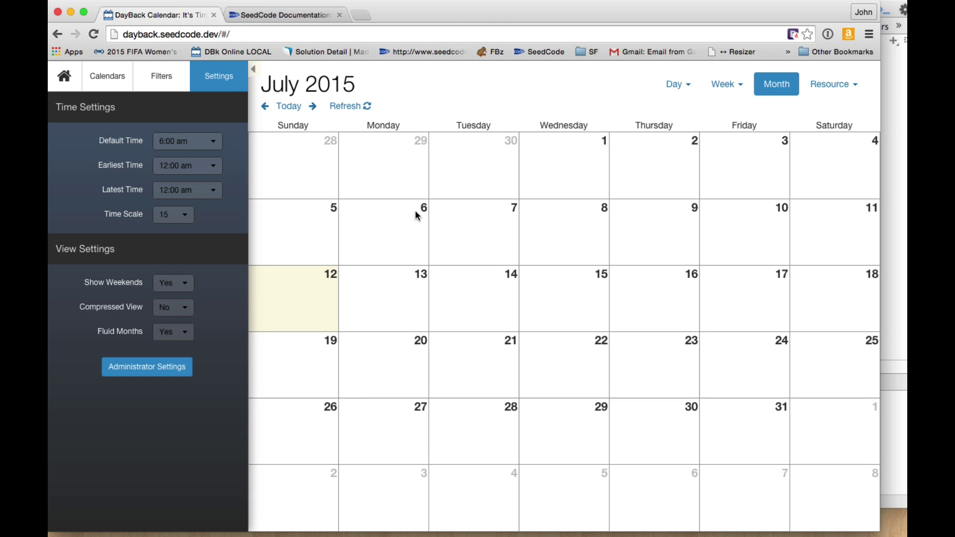
left_click(400, 211)
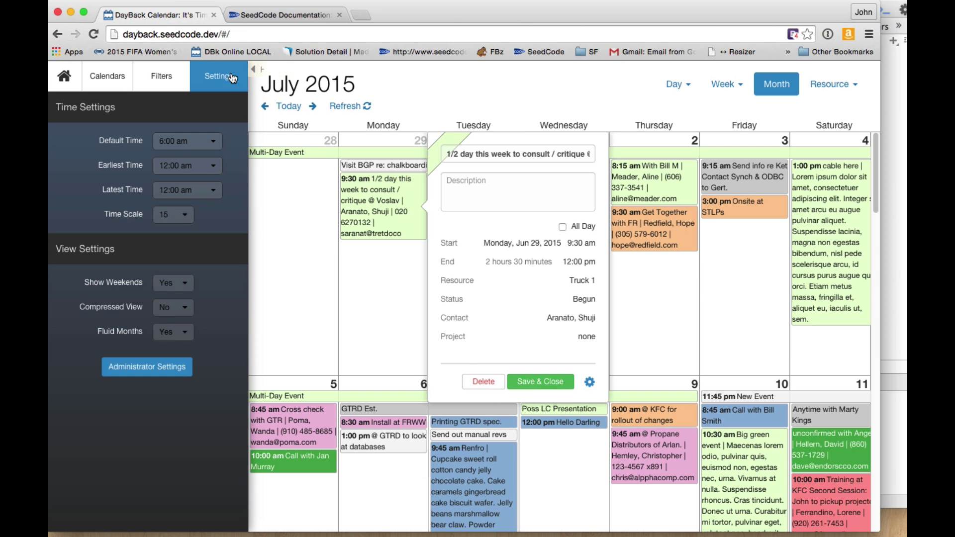
left_click(192, 366)
Step: Return to the Custom CSS page and place the cursor below the sidebar styles
left_click(191, 367)
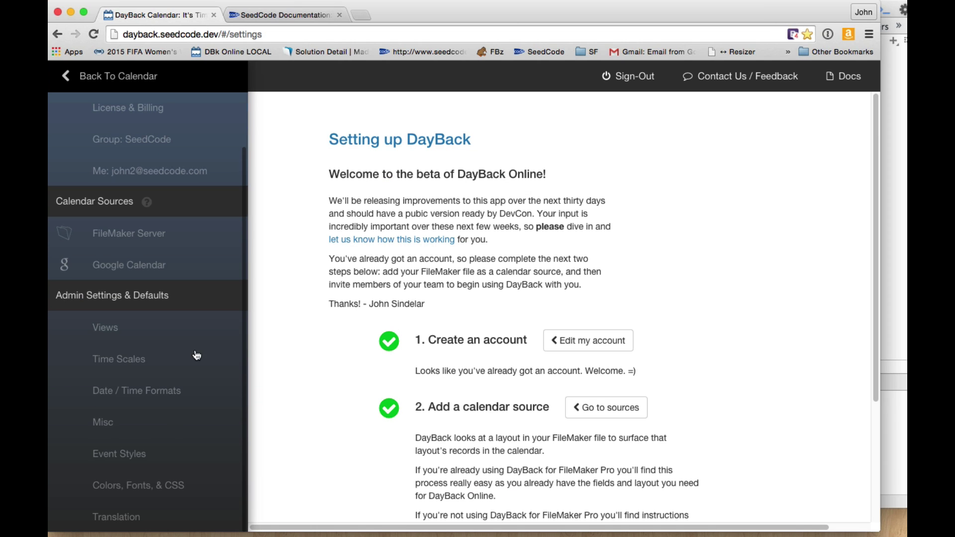
left_click(125, 497)
left_click(366, 374)
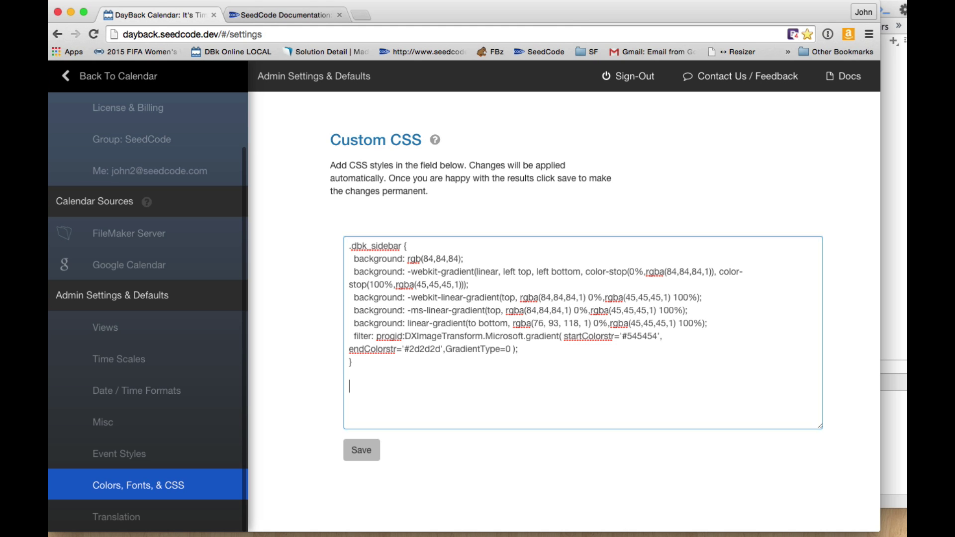
Step: Paste the .dbk_editEvent .dbk_button_text_danger rule with display: none, then close the Delete-free event popover
key("super+v")
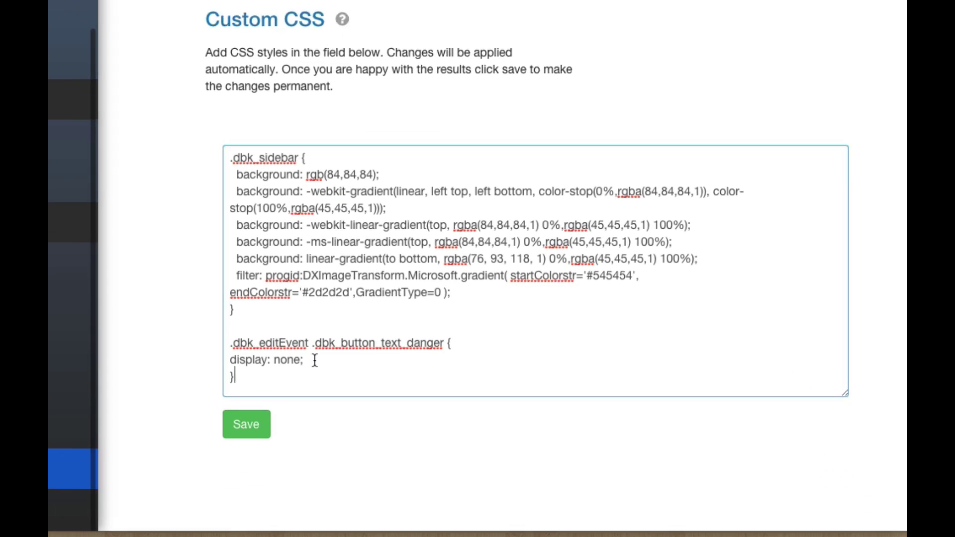
left_click_drag(410, 400, 348, 400)
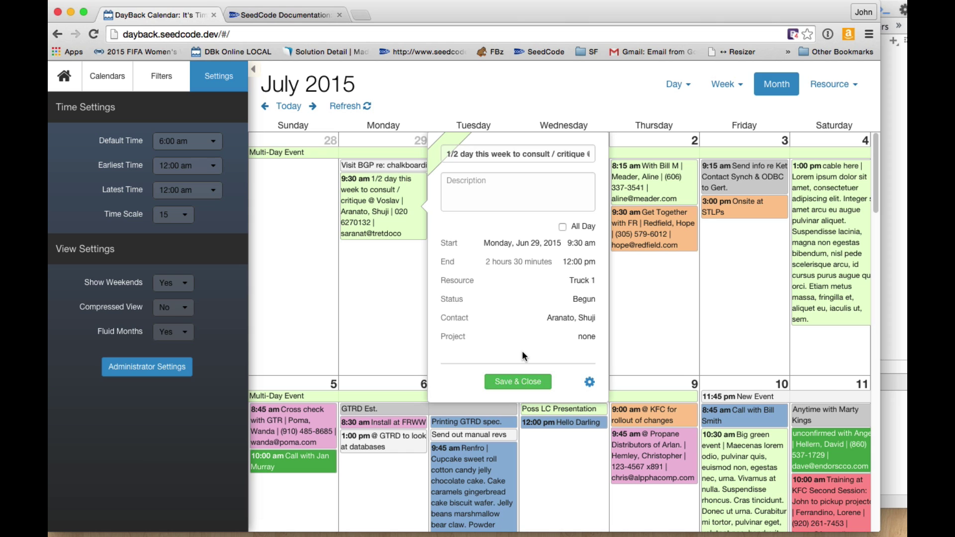
left_click(479, 94)
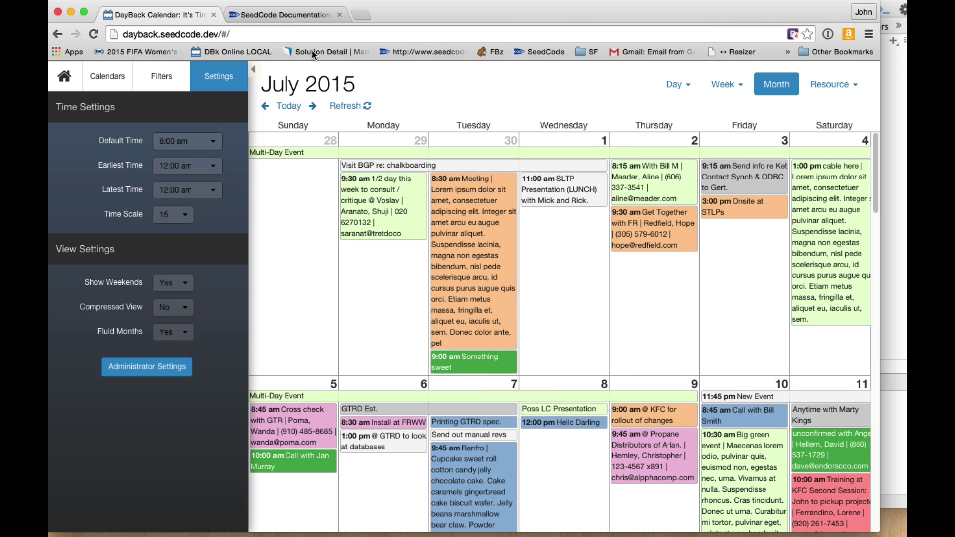
Step: Reload the calendar from Colors, Fonts, & CSS and open the Get Together with FR event, confirming no Delete button
left_click(164, 367)
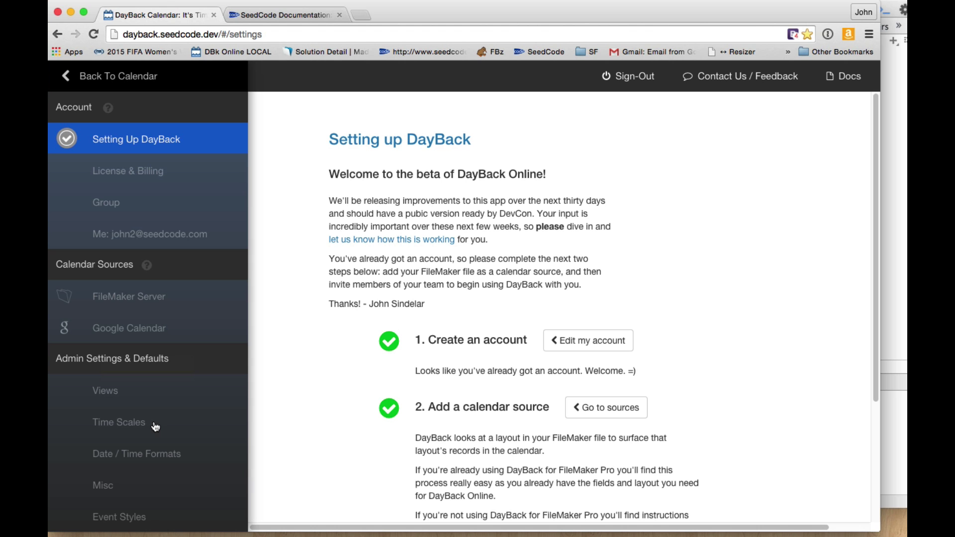
scroll(150, 436, "down", 1)
scroll(150, 436, "down", 2)
left_click(132, 485)
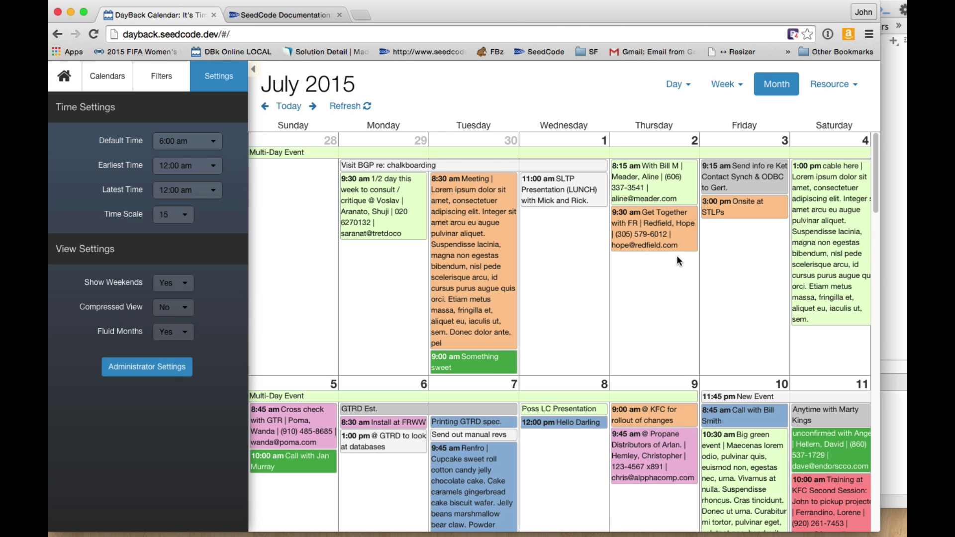
left_click(675, 254)
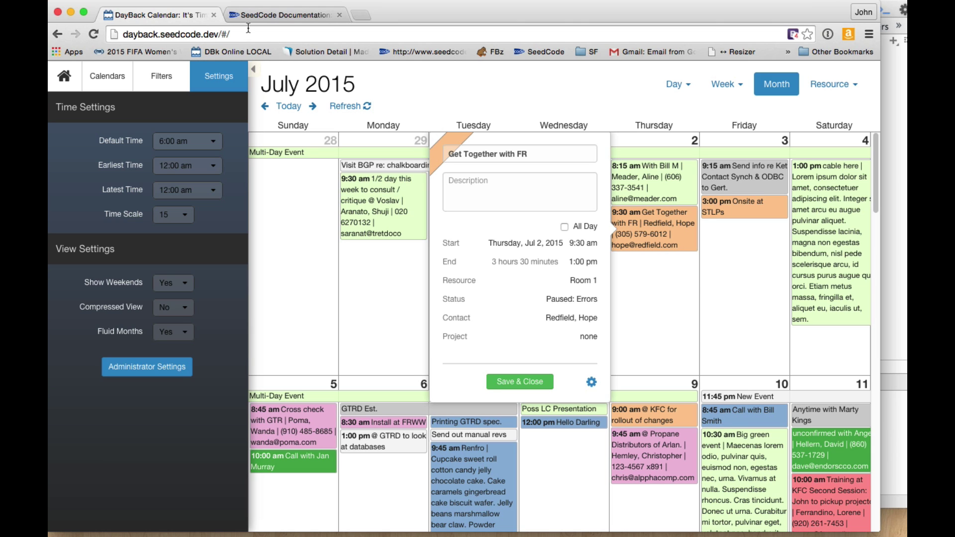
Step: Return to the Custom CSS settings and select all the CSS rules text
left_click(151, 369)
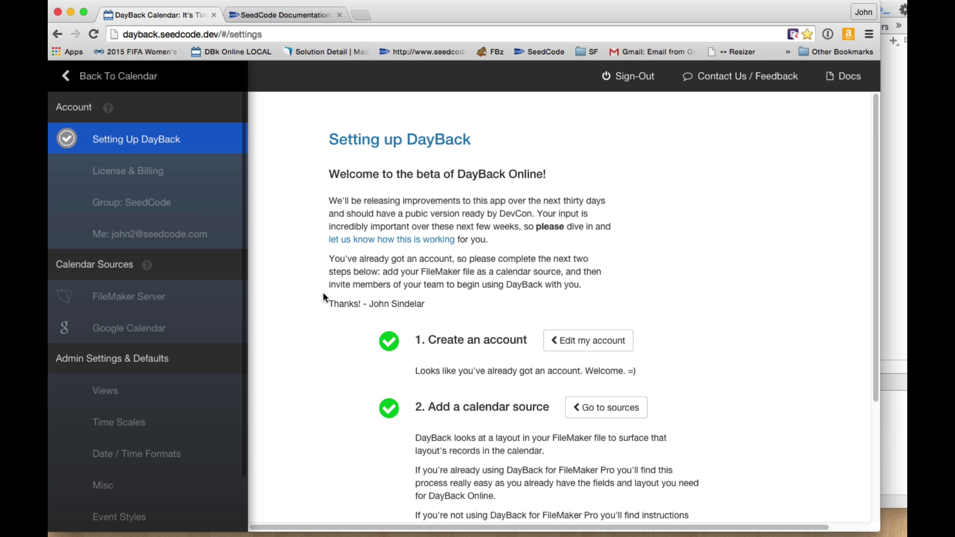
scroll(170, 486, "down", 2)
left_click(169, 485)
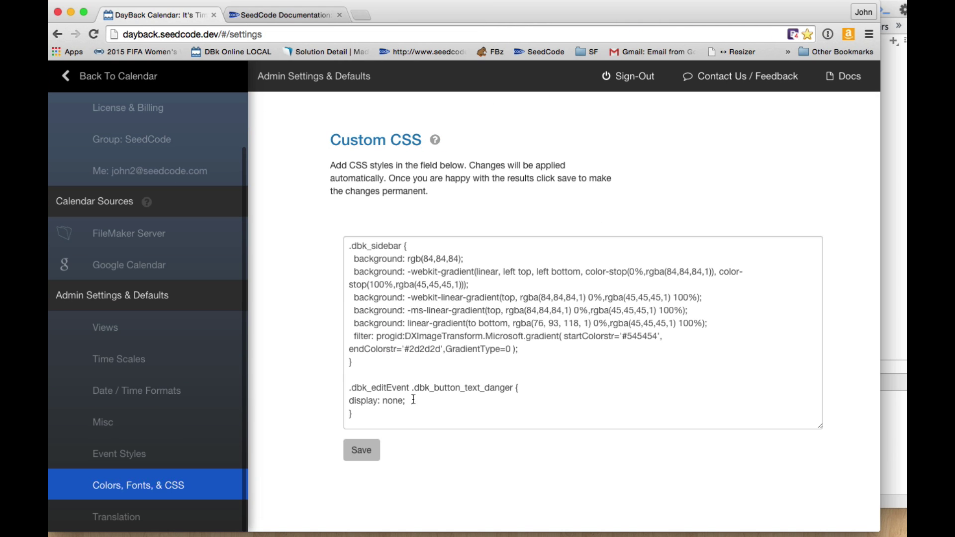
left_click_drag(383, 424, 317, 179)
Step: Delete both custom CSS rules and save the now-empty Custom CSS field
key("BackSpace")
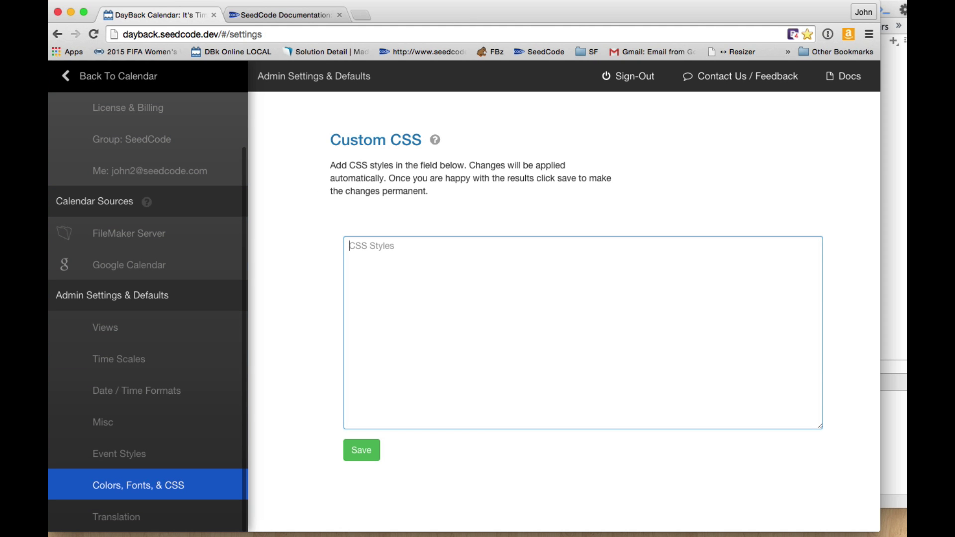
left_click(363, 462)
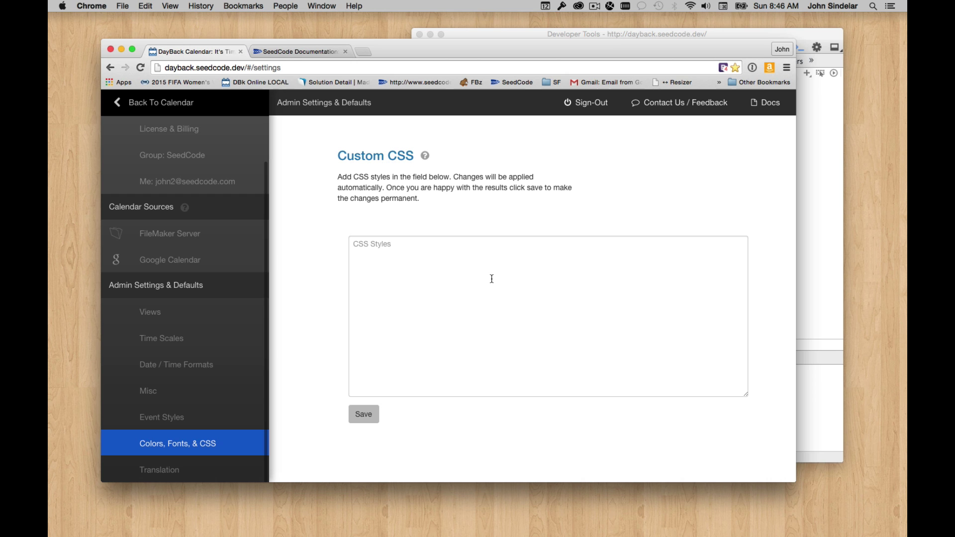
left_click(282, 50)
scroll(336, 173, "up", 15)
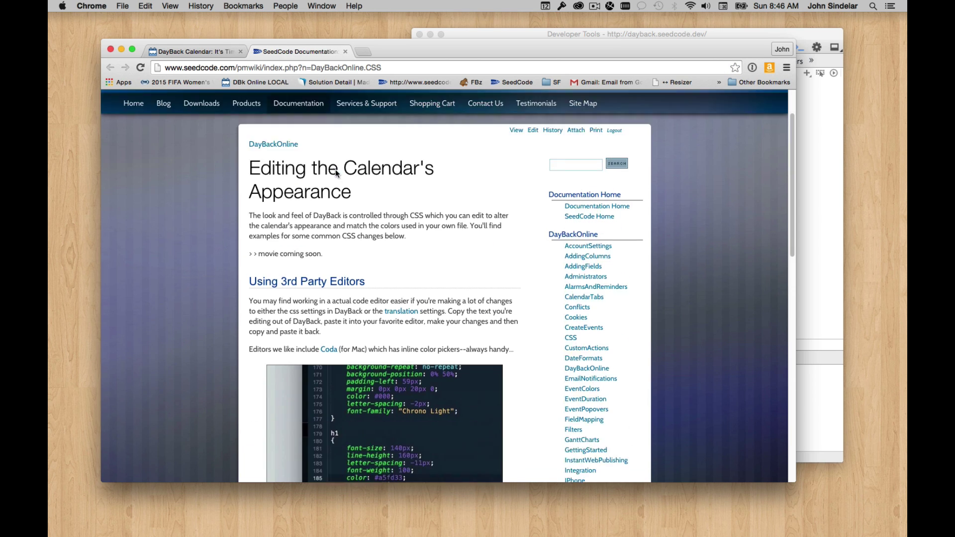
left_click(226, 52)
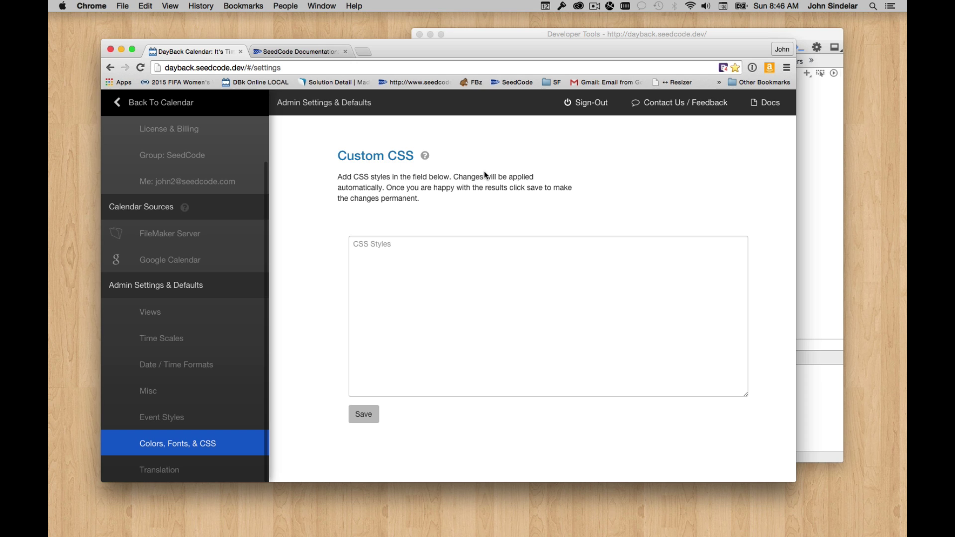
left_click(450, 282)
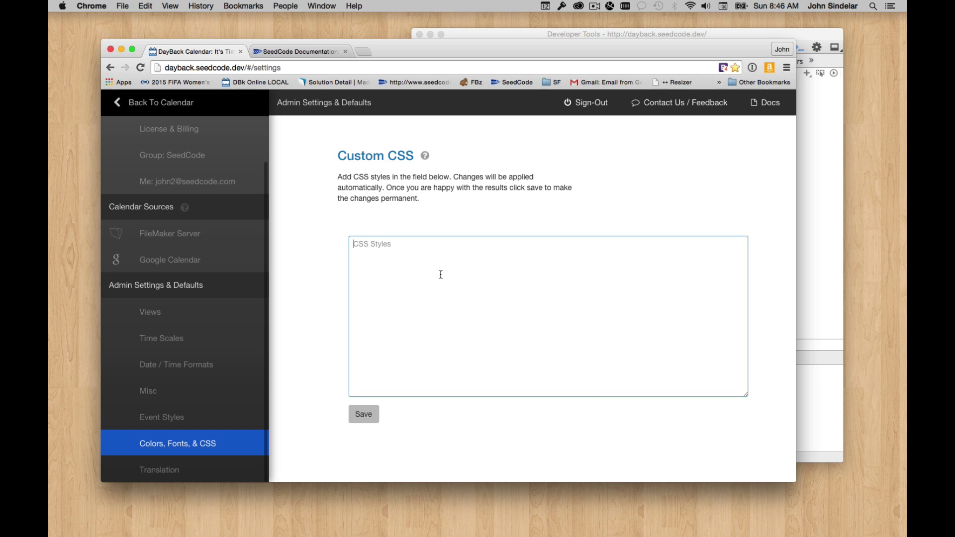